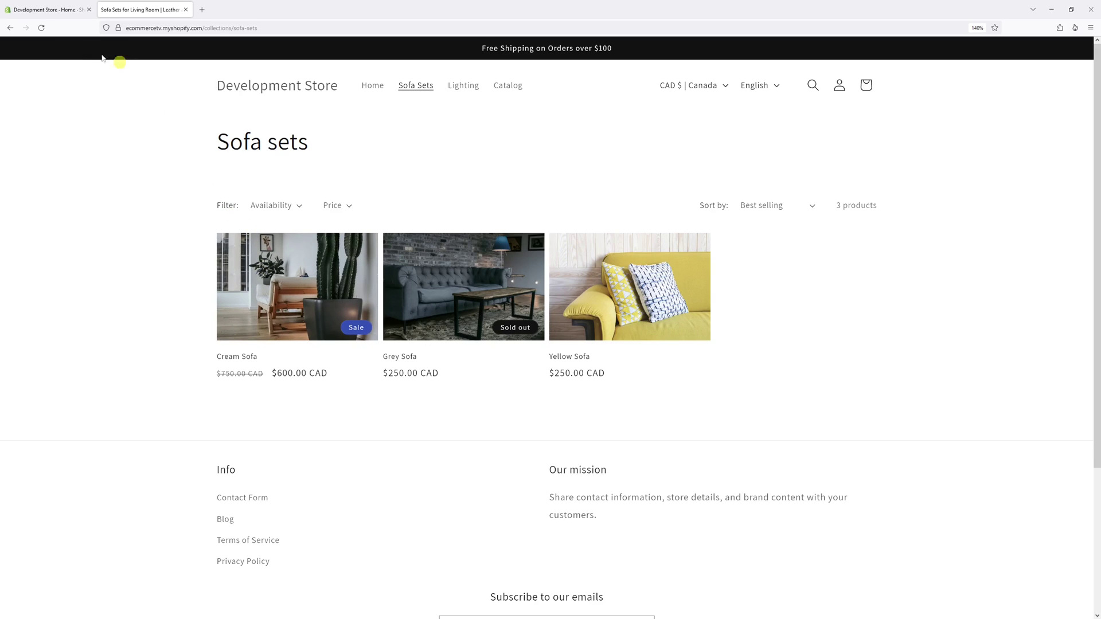
- From the store admin's Online Store > Themes, open the live Dawn - Version 12.0.0 theme in the editor
left_click(33, 8)
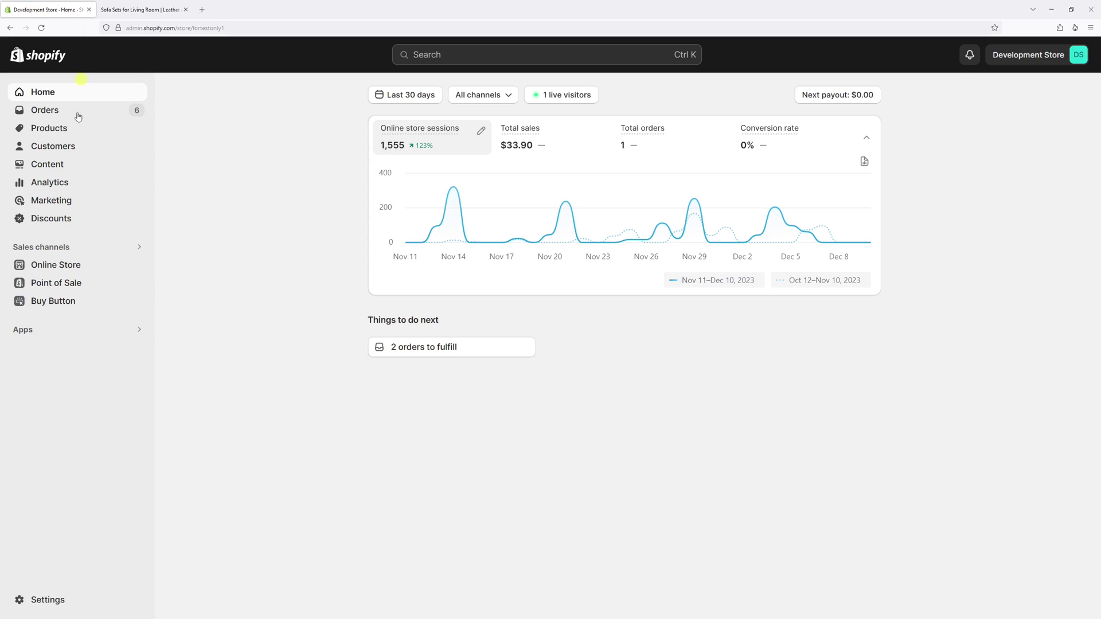
left_click(56, 264)
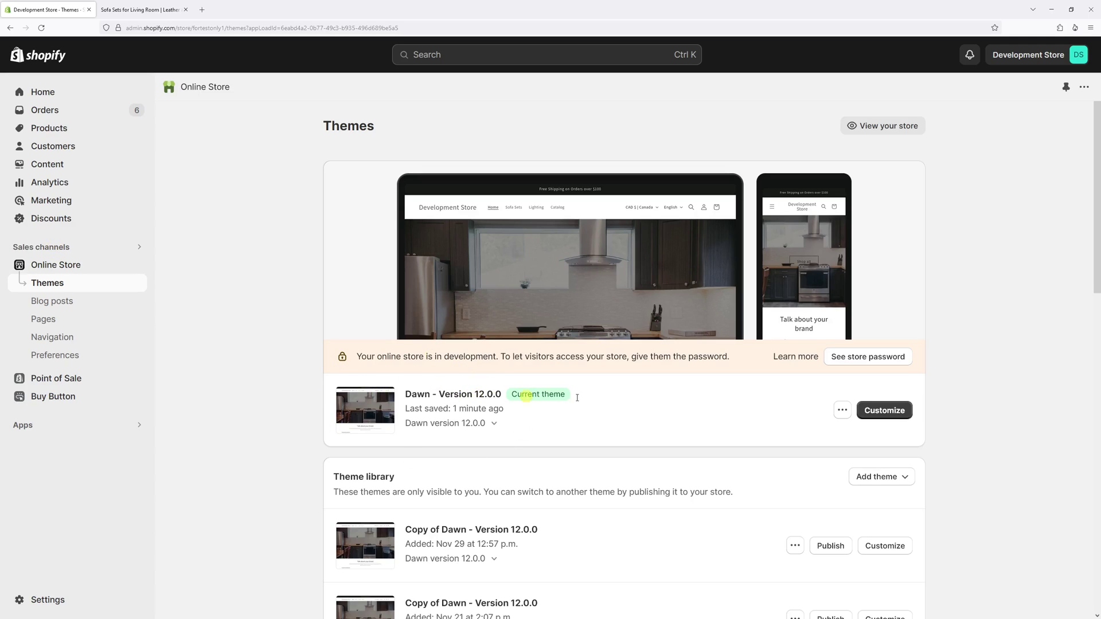
left_click(883, 410)
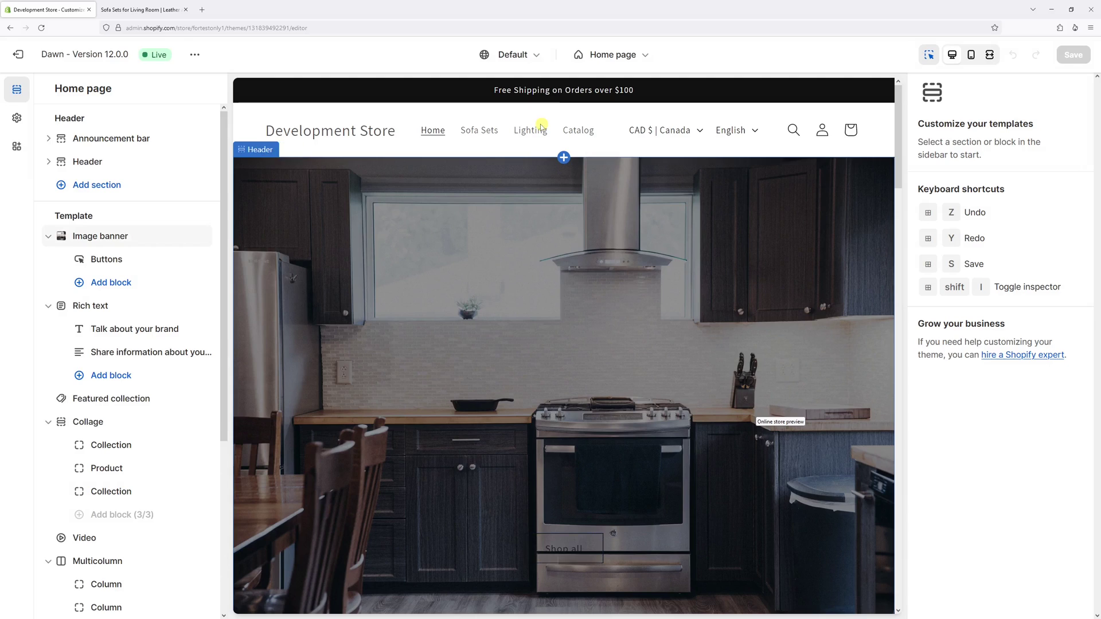
- Open the Dawn theme's global Theme settings list to find the Badges category
left_click(17, 116)
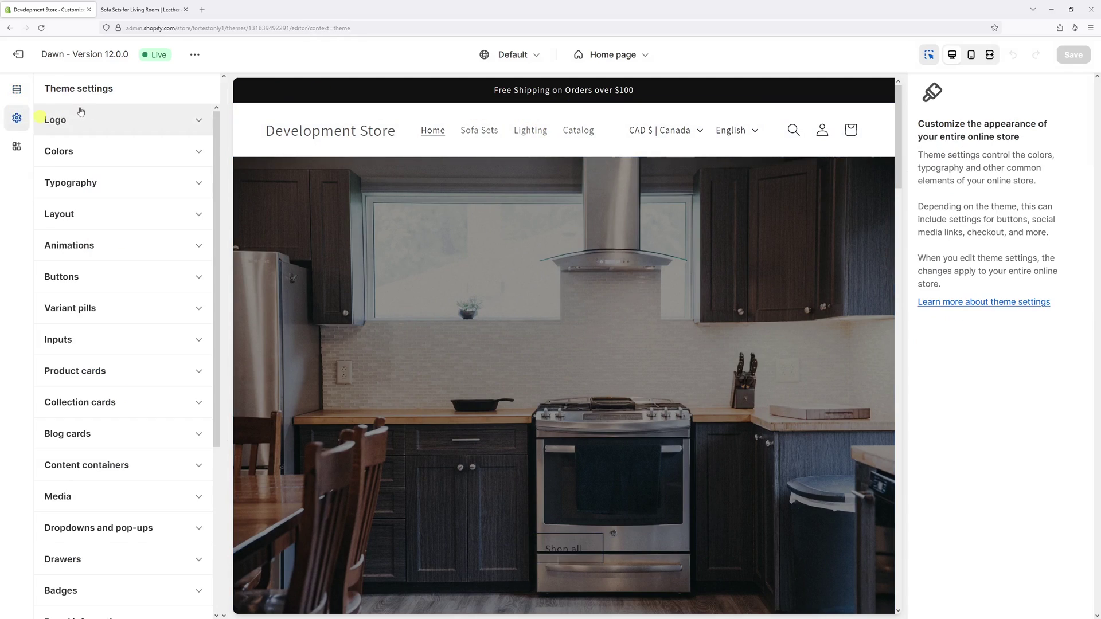
scroll(103, 172, "down", 5)
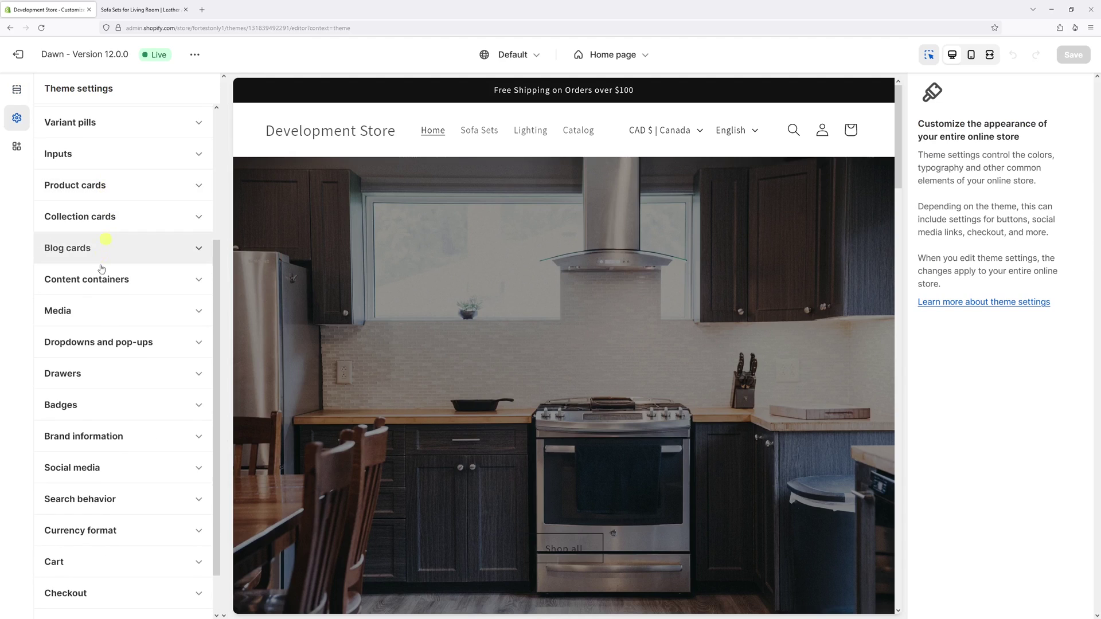
scroll(108, 362, "down", 1)
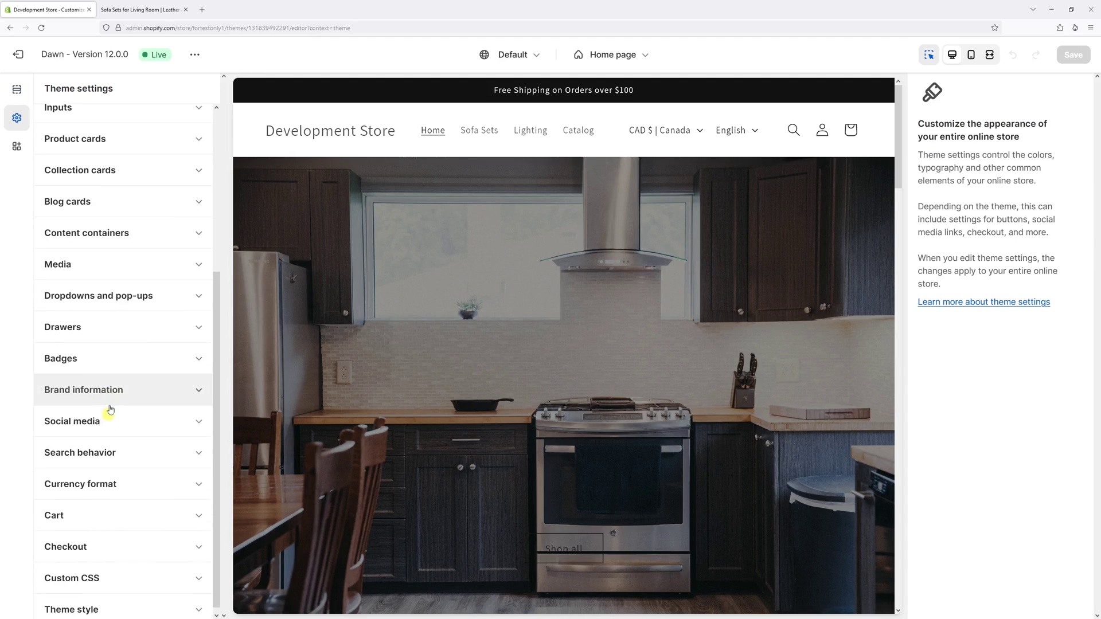
- Under Badges, set Position on cards to Top left and save the Dawn theme
left_click(87, 352)
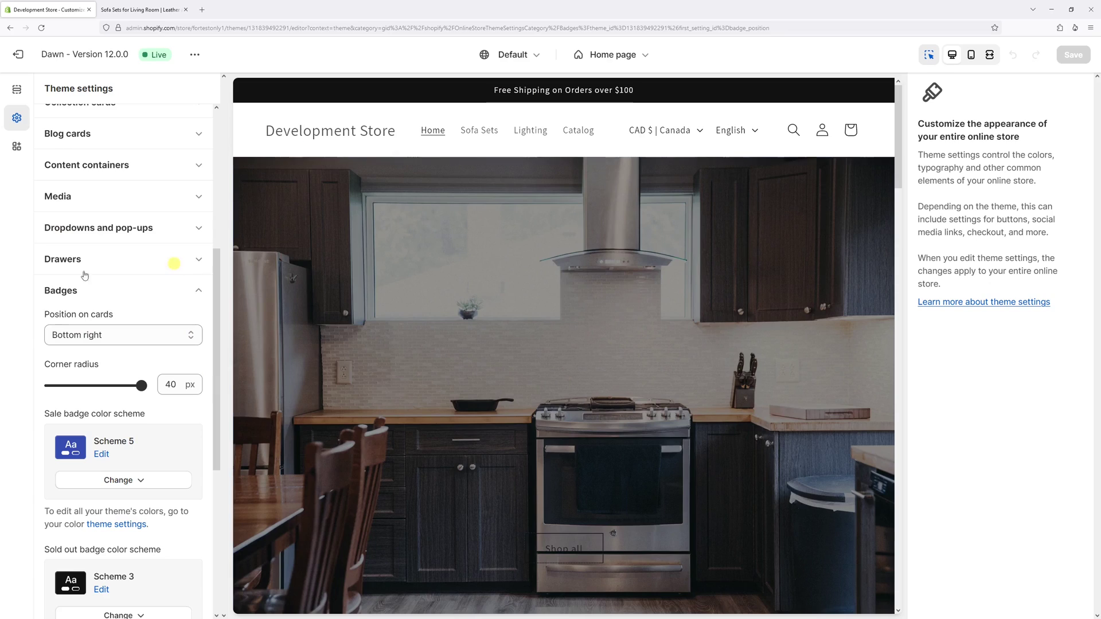
left_click(88, 335)
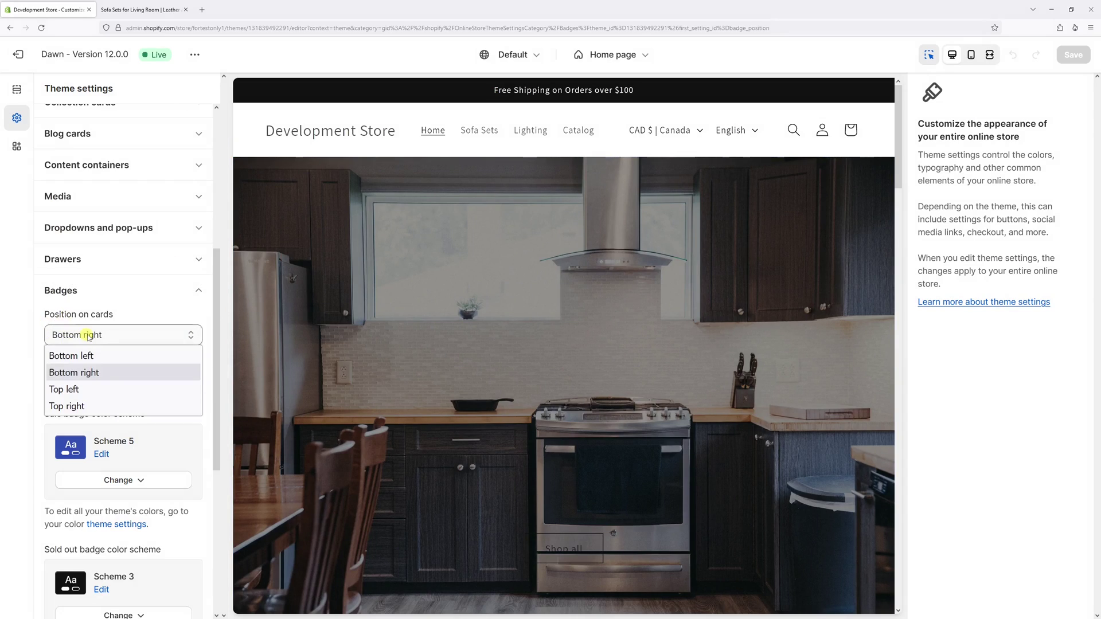
left_click(77, 388)
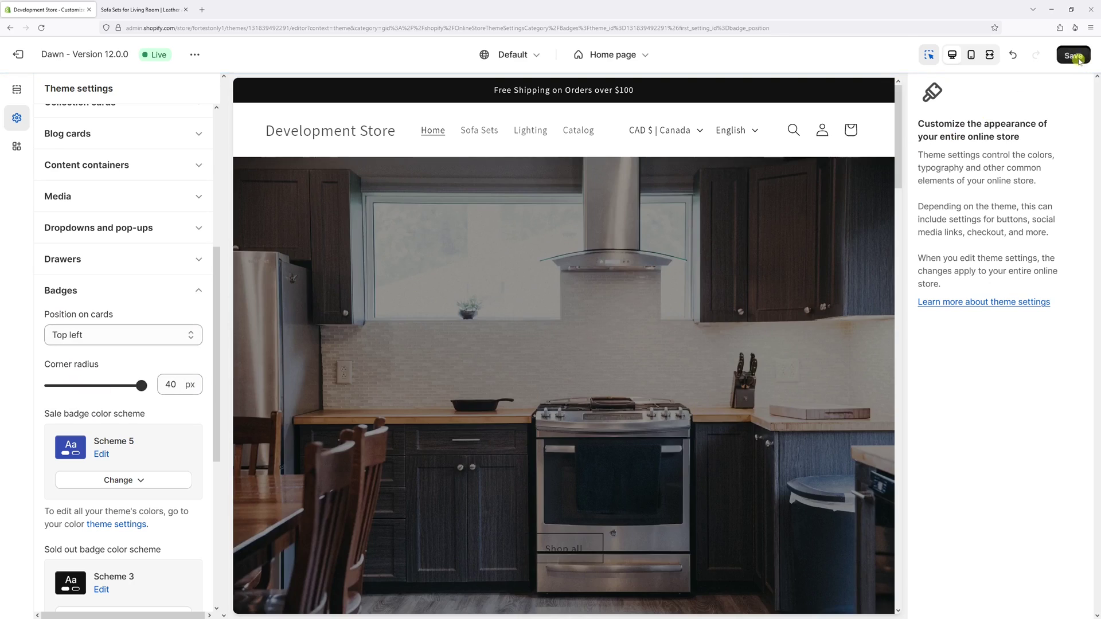
left_click(1074, 55)
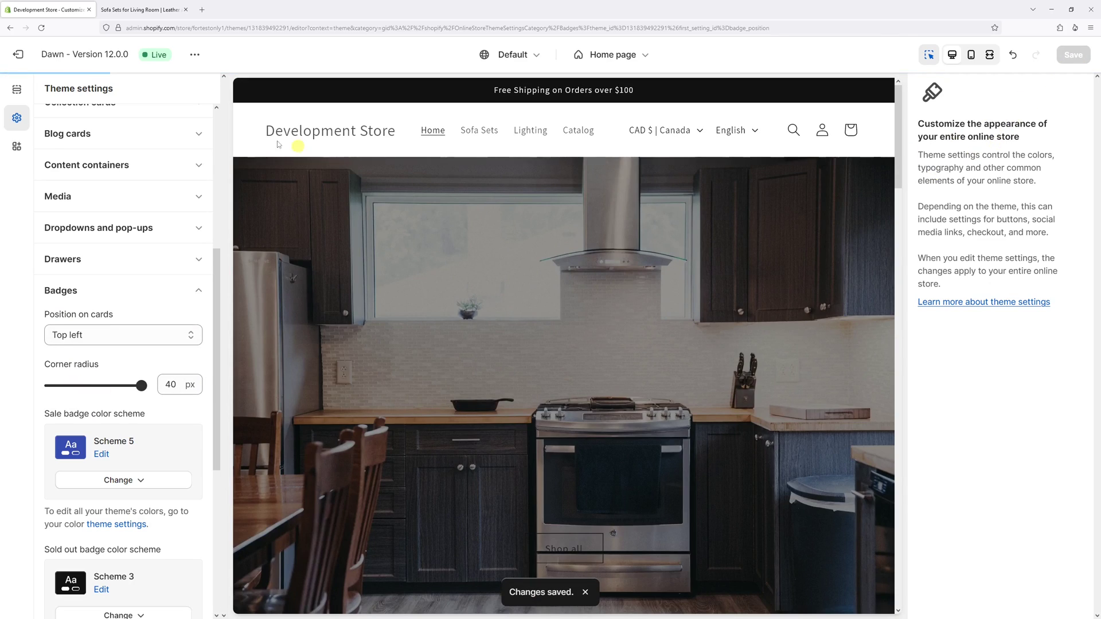
- Reload the Sofa sets collection page to view the top-left Sale and Sold out badges
left_click(146, 7)
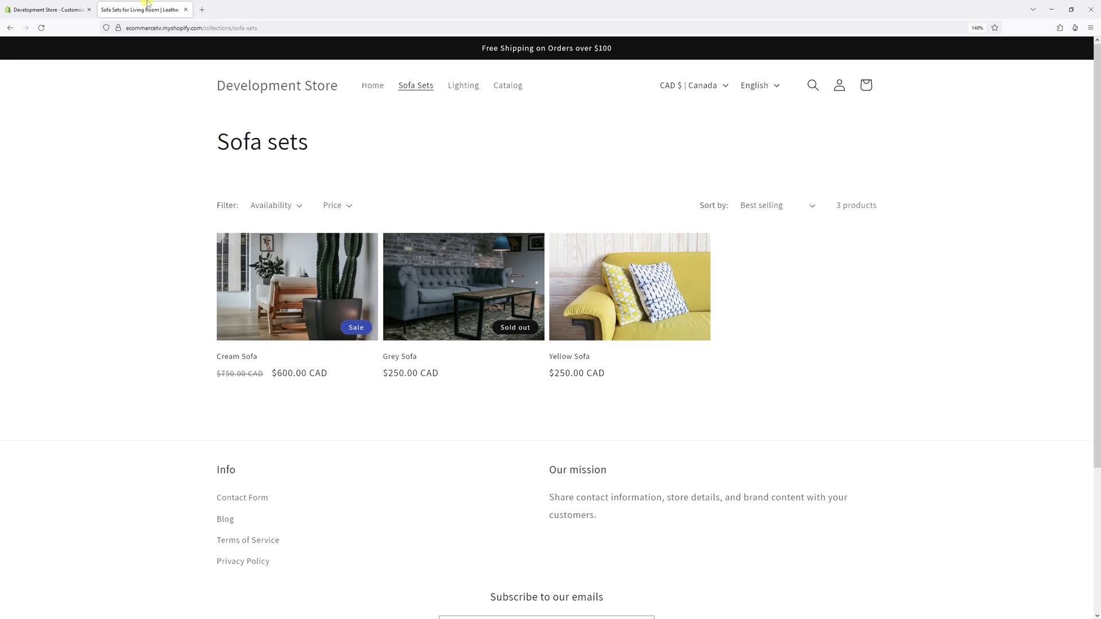
left_click(284, 24)
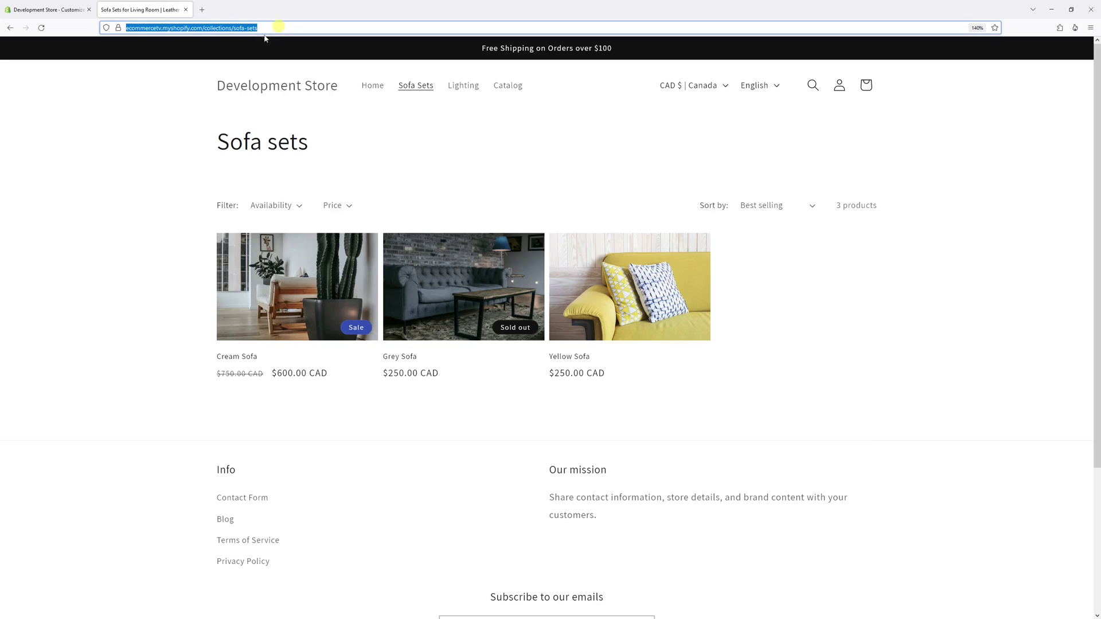
key("Return")
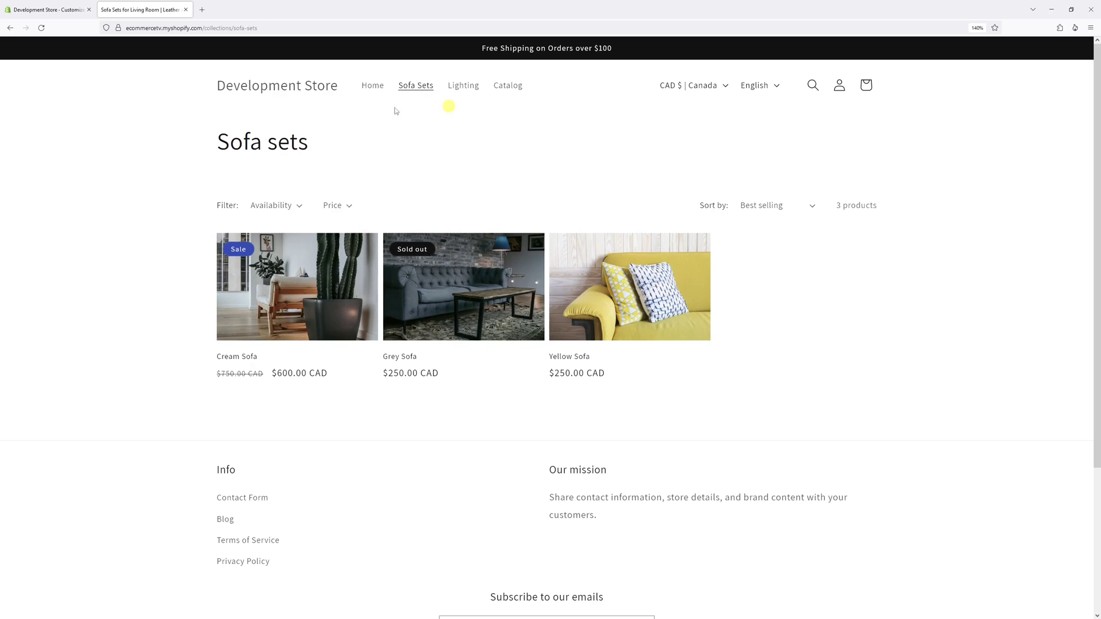
left_click(469, 86)
- Go from the catalog to the storefront home page to check the Featured products' Sale badges
left_click(504, 85)
left_click(253, 86)
scroll(456, 189, "down", 5)
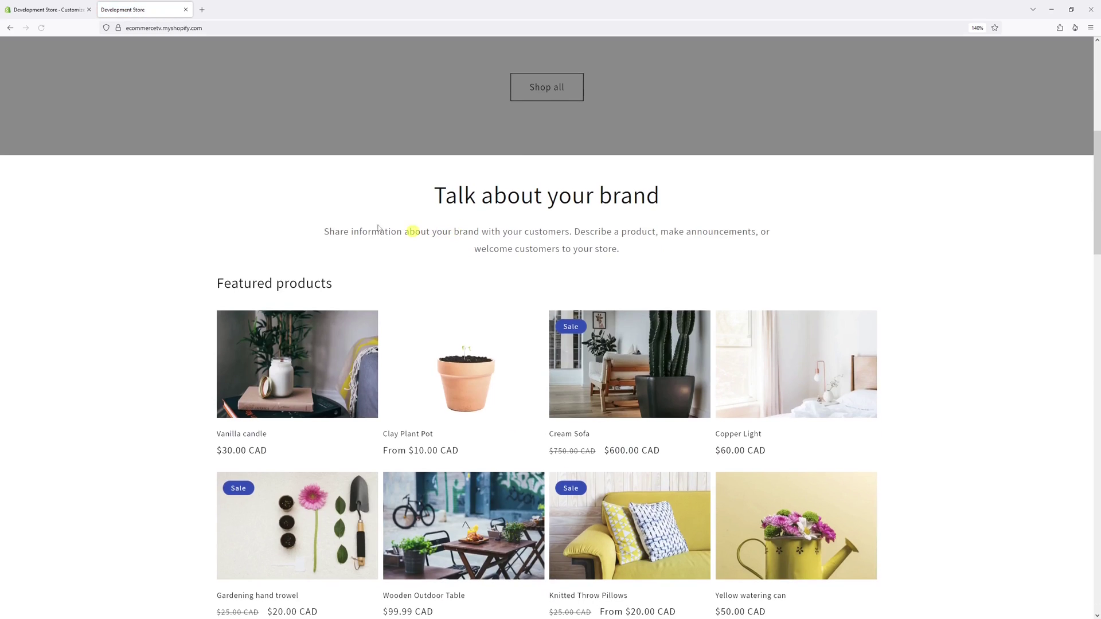